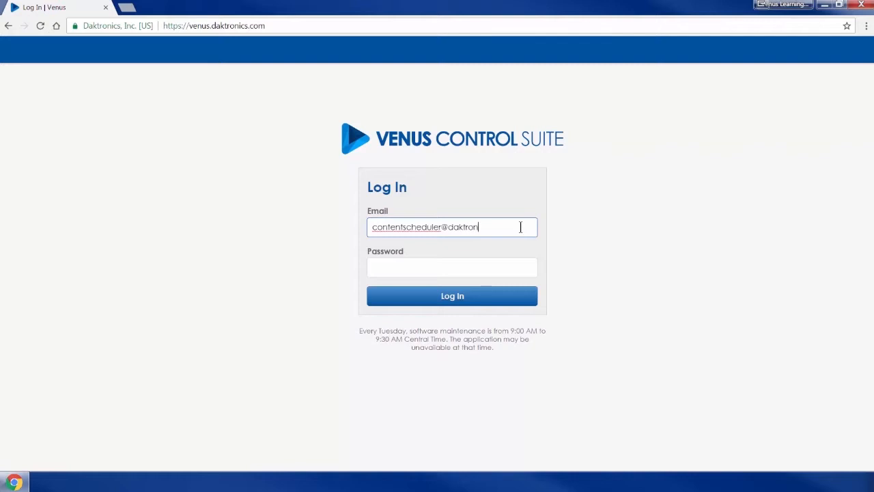
Enter the account password after the e-mail and log in.
key("Tab")
type("password")
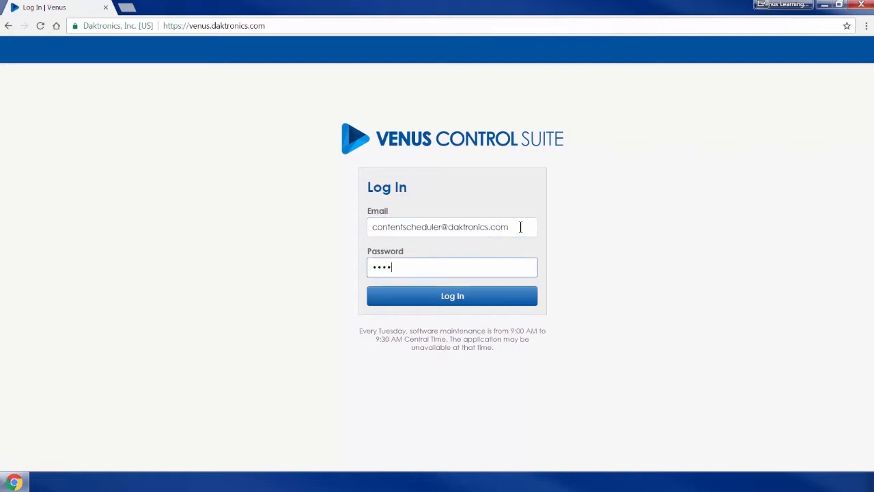
left_click(504, 292)
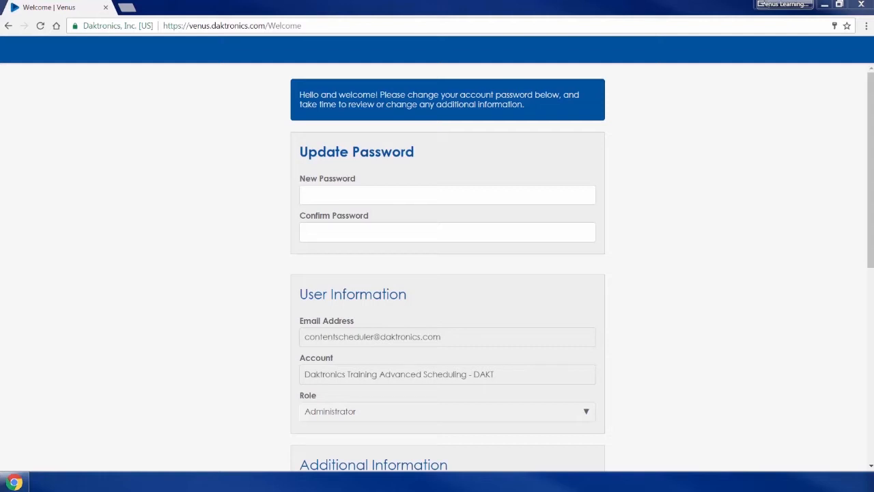
Set and confirm a new account password on the welcome page, then save the account details.
left_click(424, 198)
type("password12345")
left_click(426, 232)
type("password12345")
left_click(692, 269)
scroll(686, 279, "down", 3)
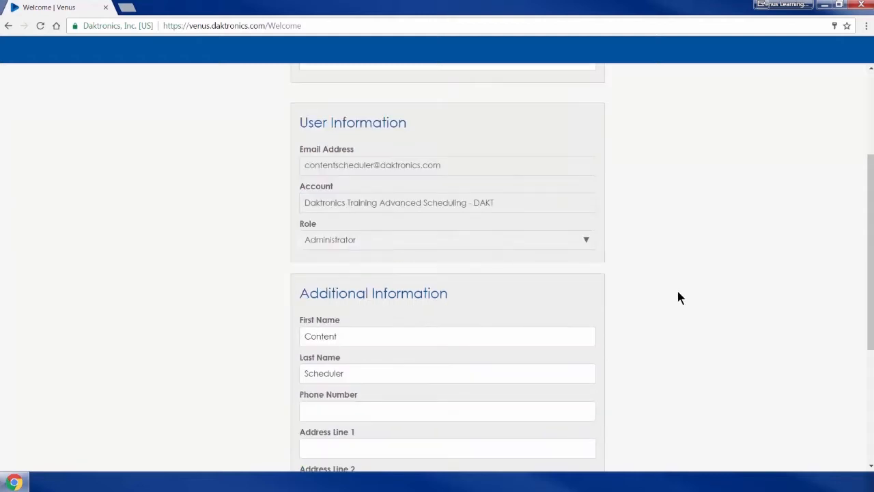
scroll(678, 297, "down", 4)
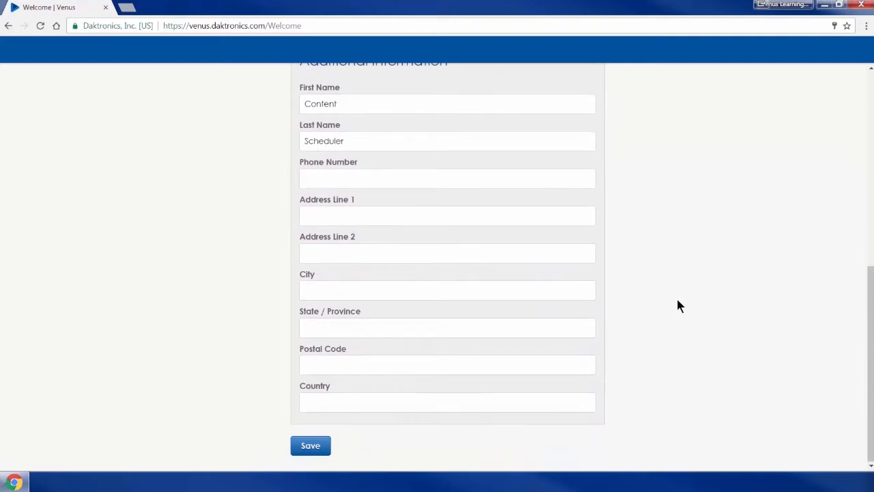
left_click(316, 447)
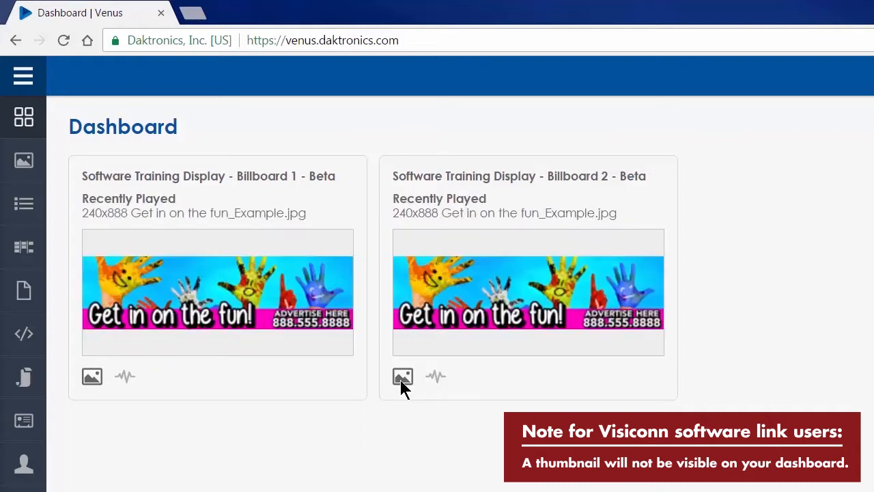
left_click(437, 376)
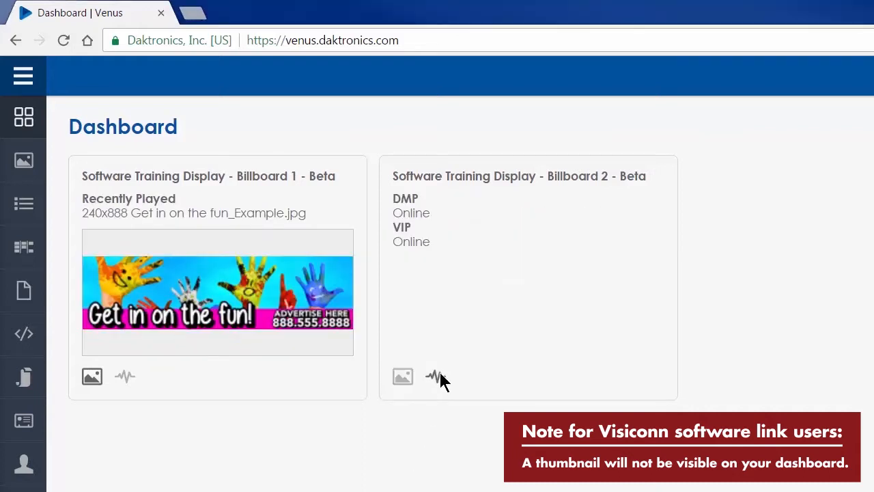
left_click(123, 383)
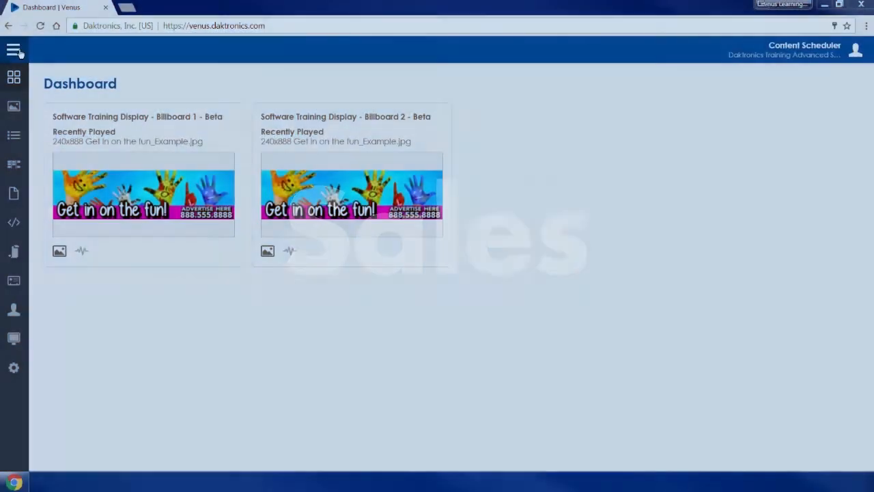
Open the Billboard 1 - Beta schedule under Sales and begin adding a new sale.
left_click(19, 52)
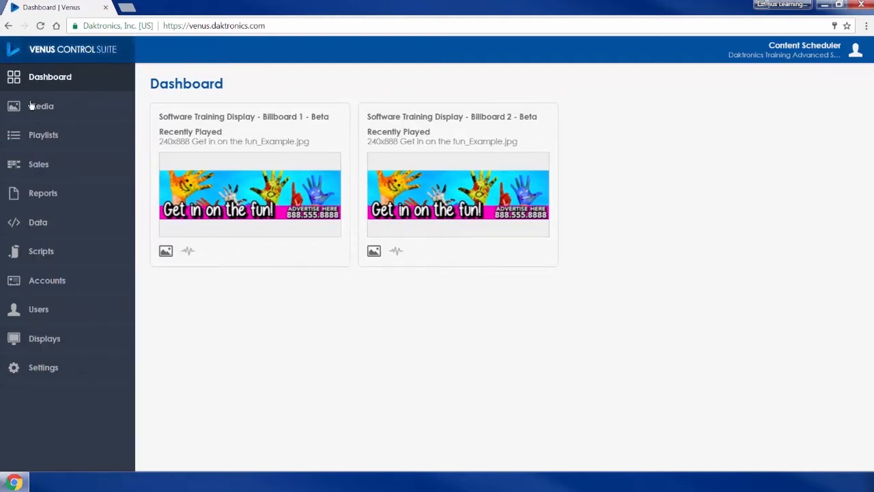
left_click(27, 173)
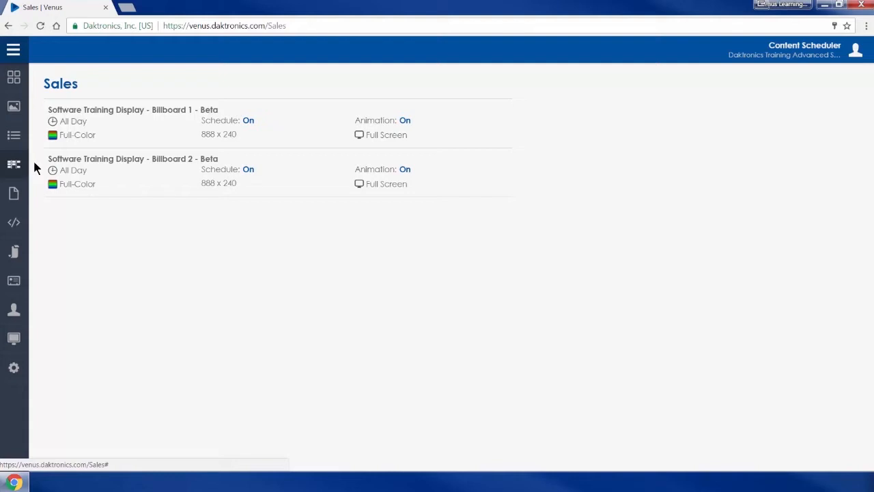
left_click(119, 121)
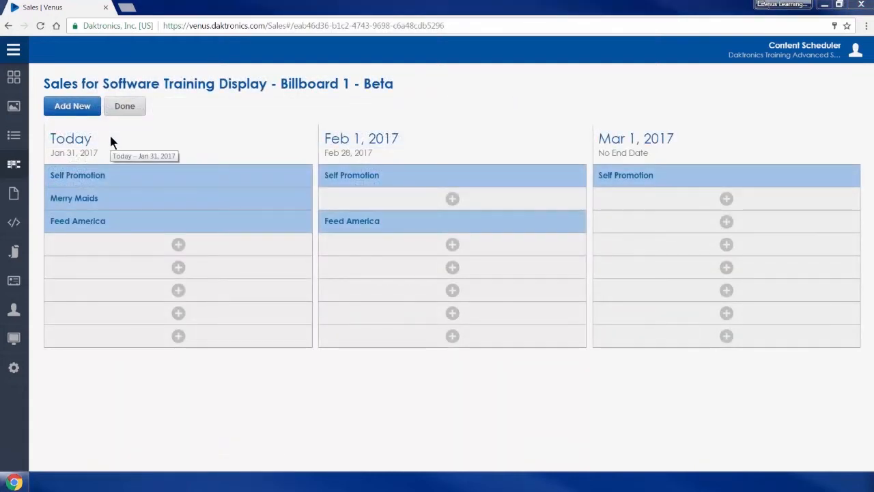
left_click(72, 108)
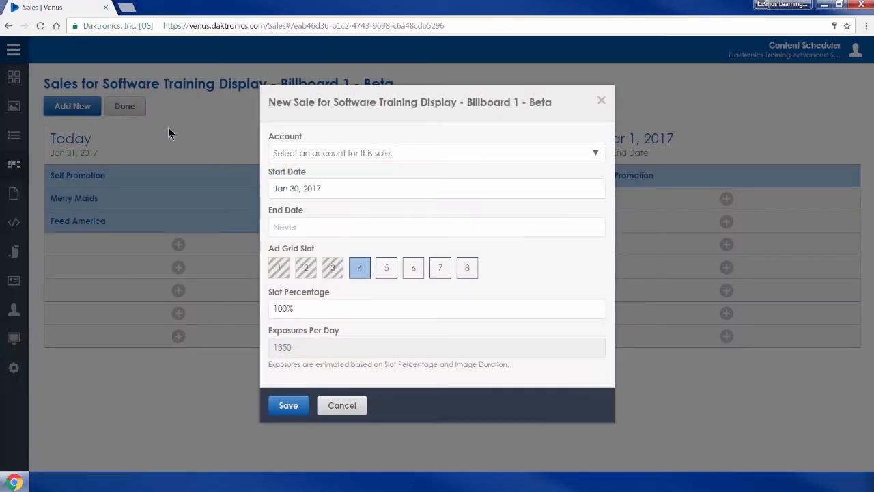
Save a new sale for account Common Grounds, starting Feb 1 and ending Mar 31, 2017.
left_click(291, 157)
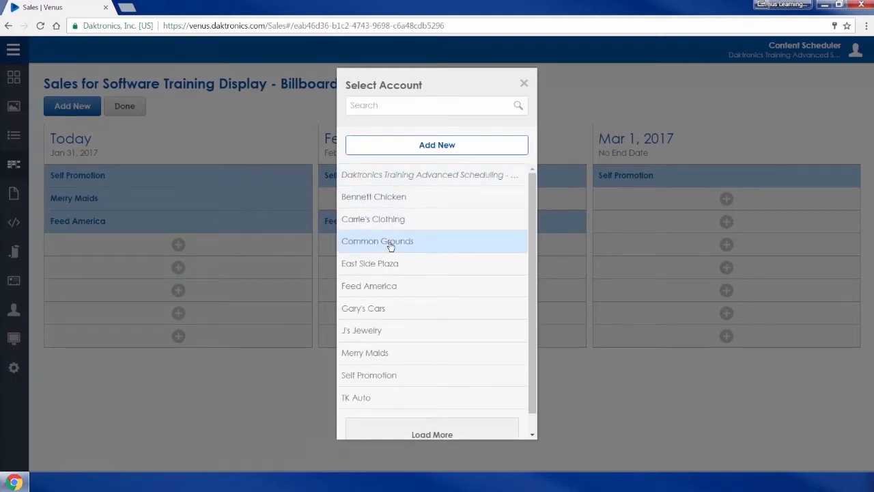
left_click(389, 242)
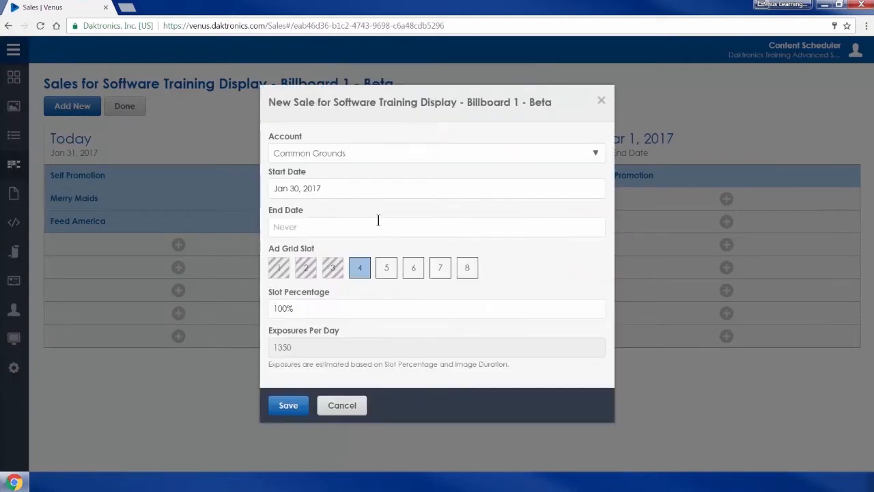
left_click(373, 190)
left_click(389, 211)
left_click(342, 246)
left_click(341, 227)
left_click(388, 252)
left_click(388, 252)
left_click(374, 334)
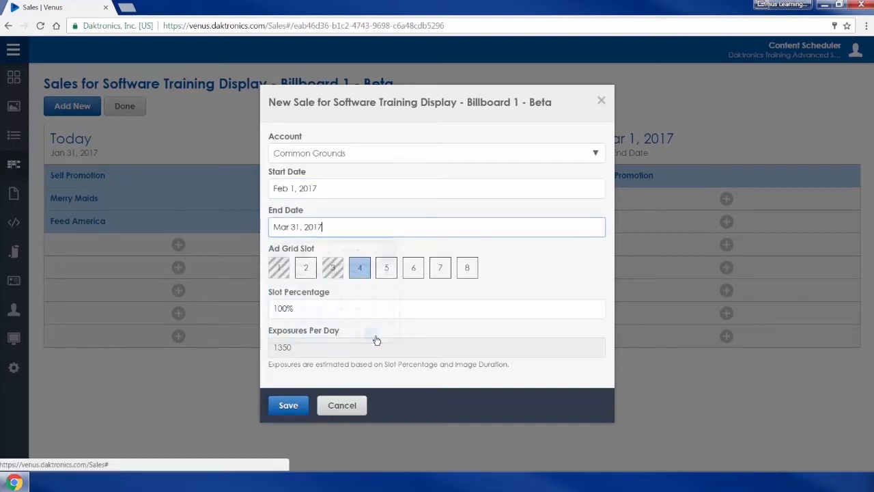
left_click(288, 405)
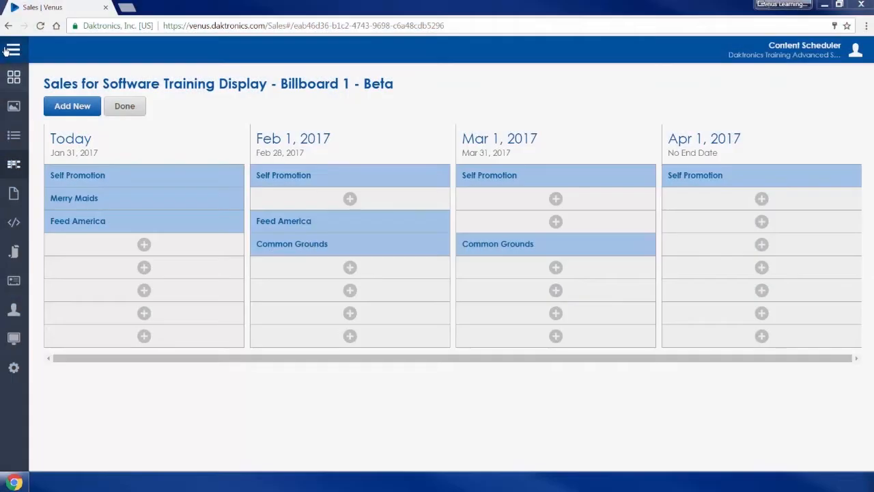
Upload 240x888 Common Grounds.jpg from the Desktop into the Media Library.
mouse_move(16, 83)
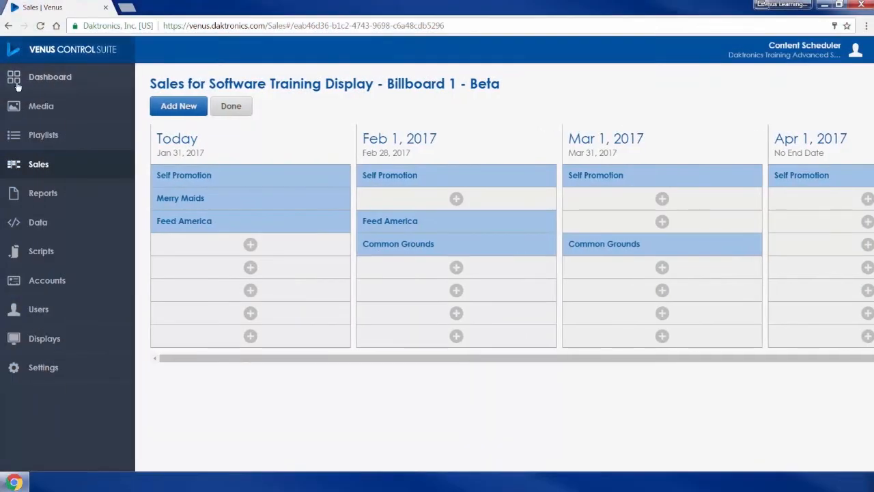
left_click(19, 111)
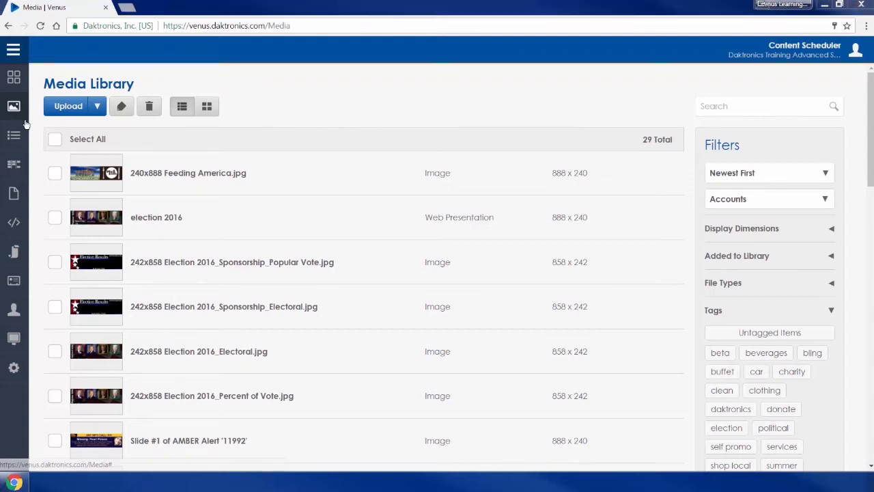
left_click(68, 108)
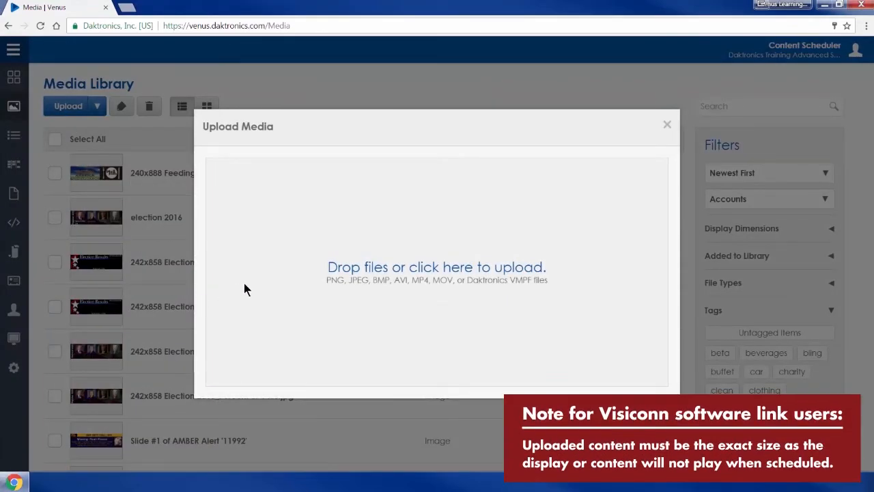
left_click(332, 271)
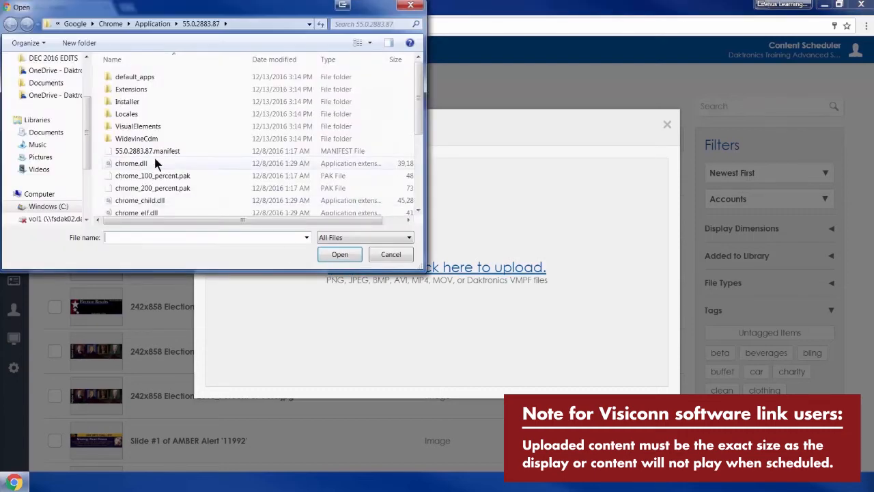
scroll(73, 133, "up", 3)
left_click(45, 83)
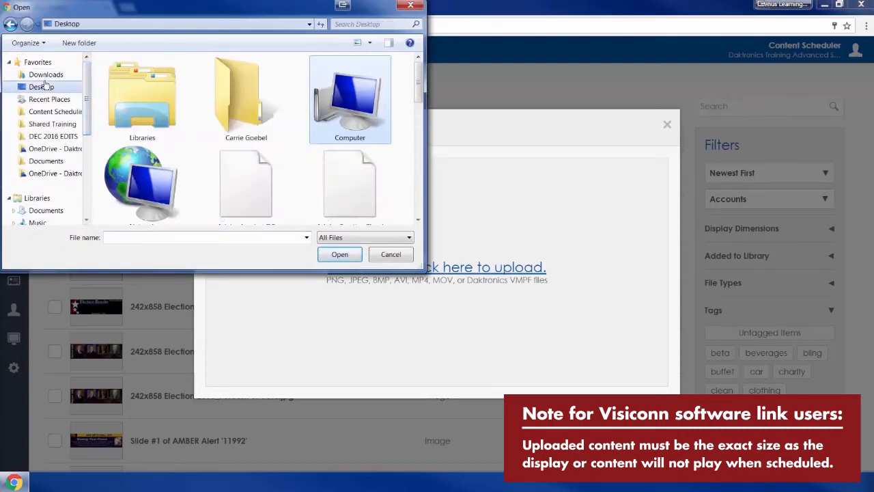
left_click_drag(412, 88, 414, 202)
double_click(263, 196)
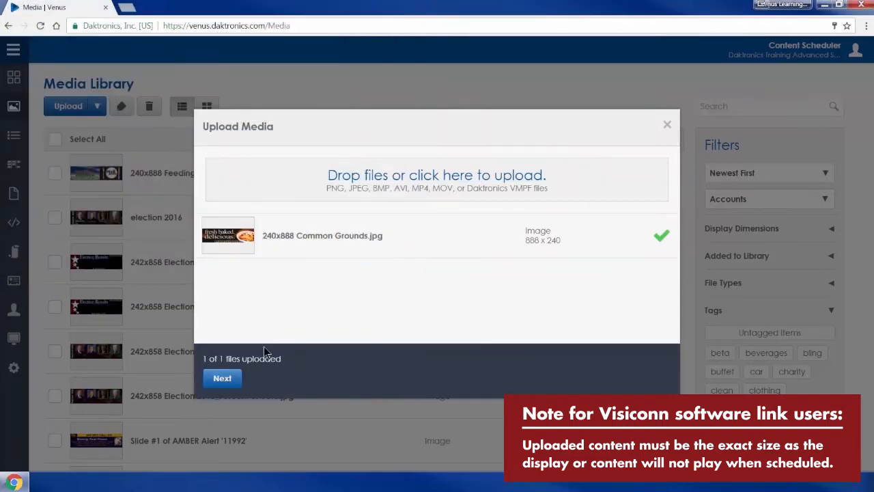
Link the uploaded image to the Common Grounds account with the beverages tag and finish.
left_click(228, 375)
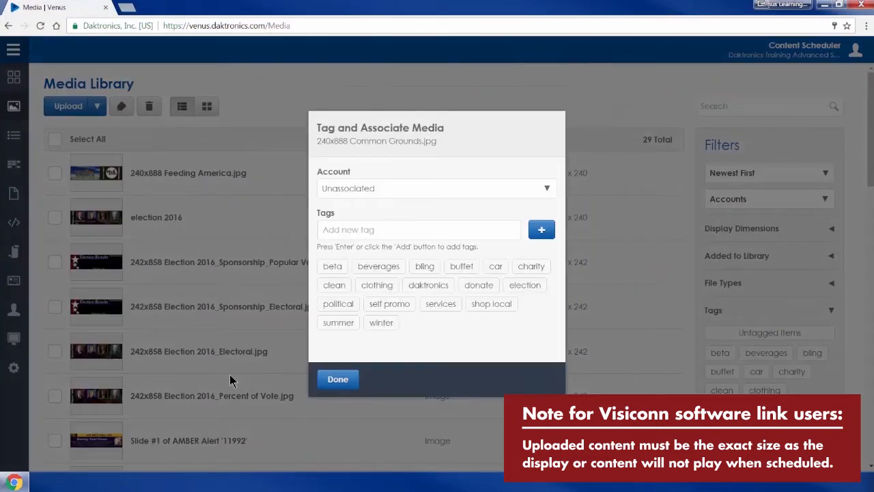
left_click(513, 190)
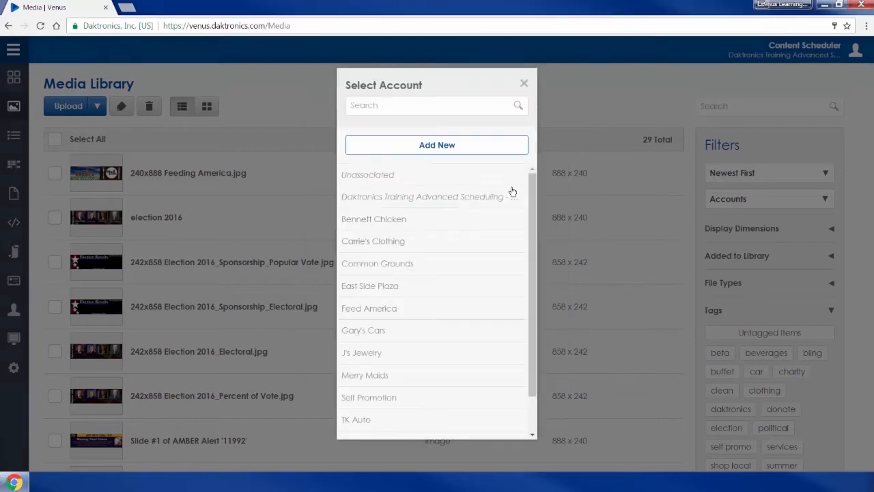
left_click(454, 264)
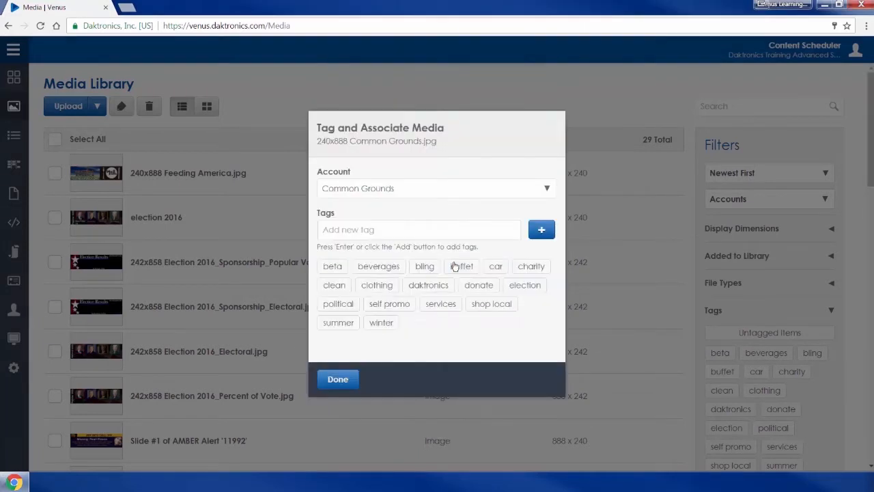
left_click(390, 270)
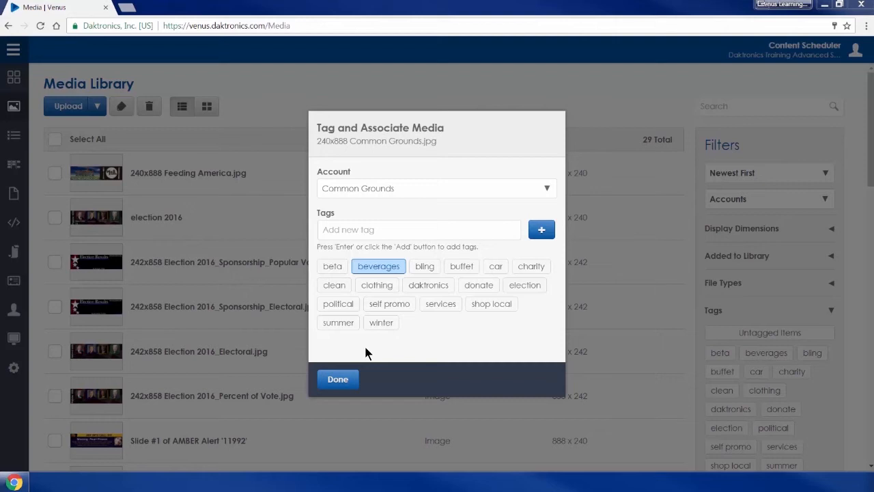
left_click(338, 379)
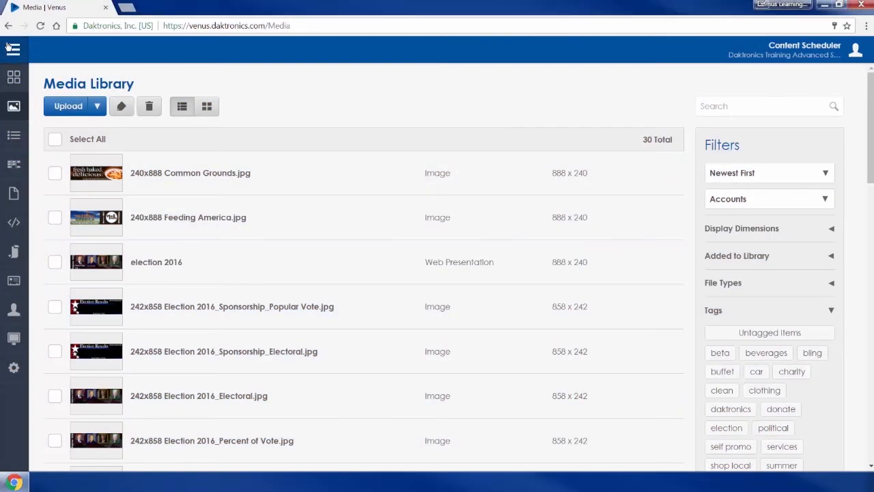
Add a new playlist under Playlists and associate it with Common Grounds.
left_click(8, 48)
left_click(13, 136)
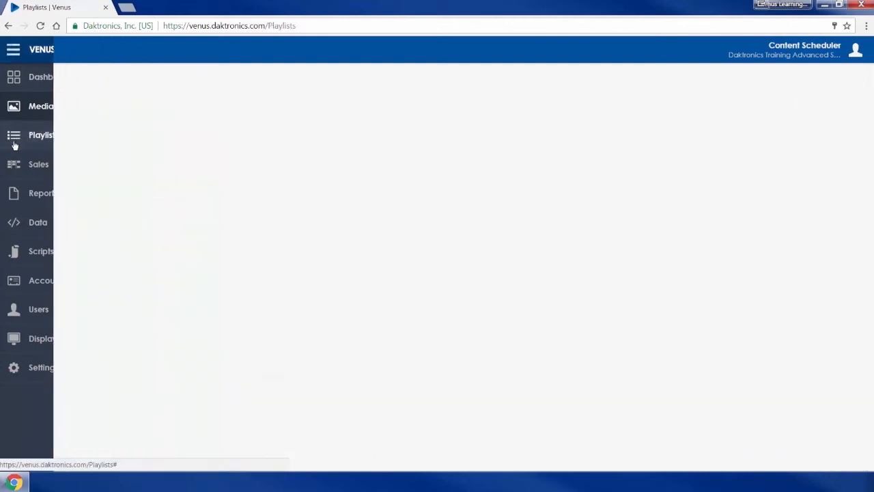
left_click(71, 109)
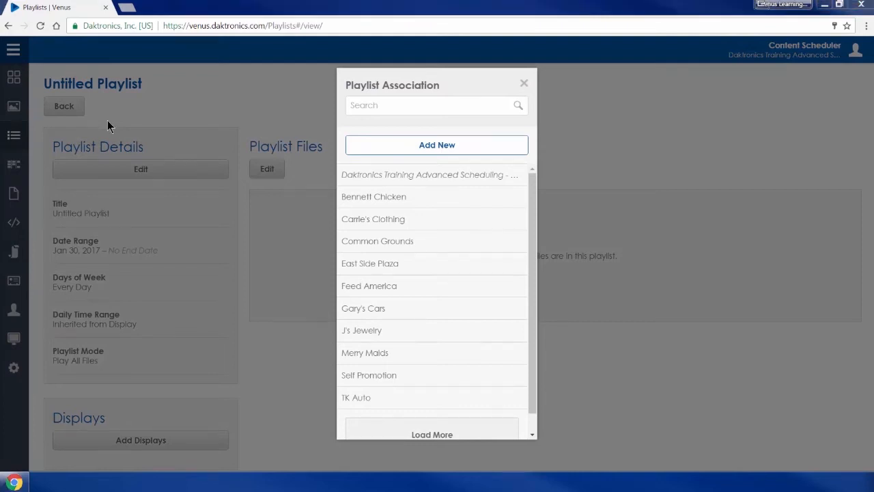
left_click(412, 248)
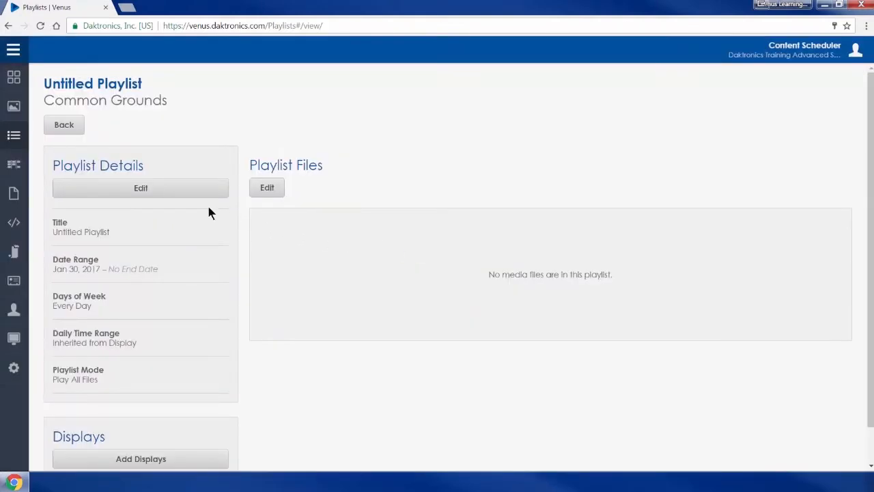
Title the playlist 'Fresh Common Grounds' with dates Feb 1 to Mar 31, 2017, and save.
left_click(168, 195)
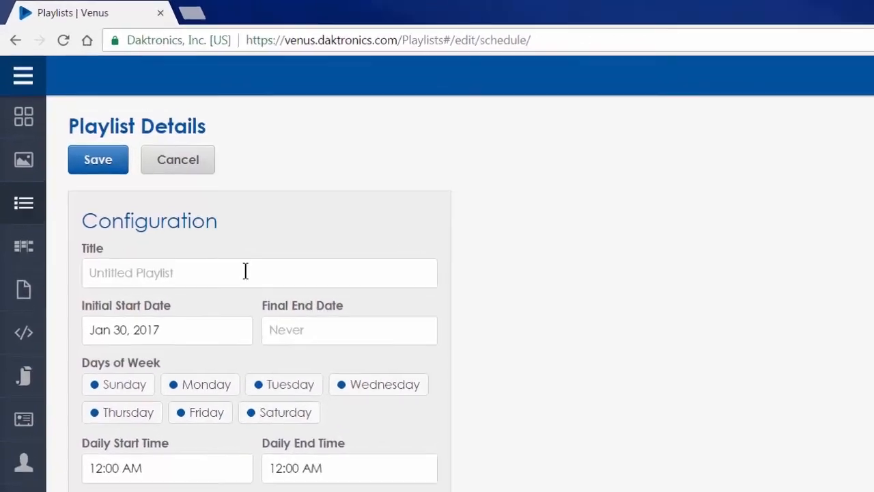
left_click(163, 181)
type("Fresh Common Grounds")
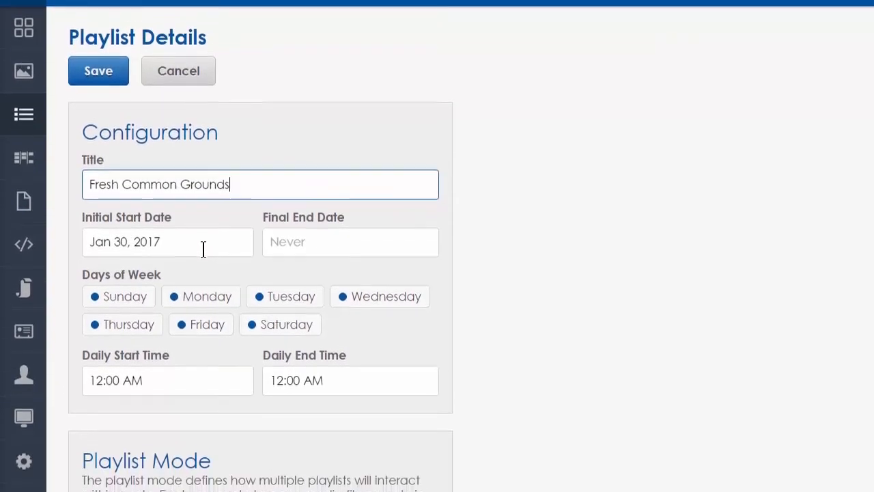
left_click(246, 341)
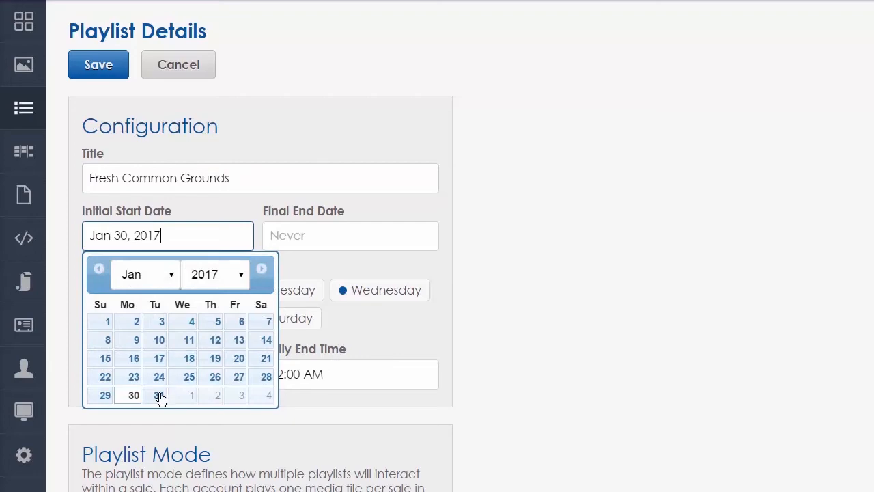
left_click(189, 394)
left_click(391, 238)
left_click(442, 269)
left_click(443, 268)
left_click(418, 396)
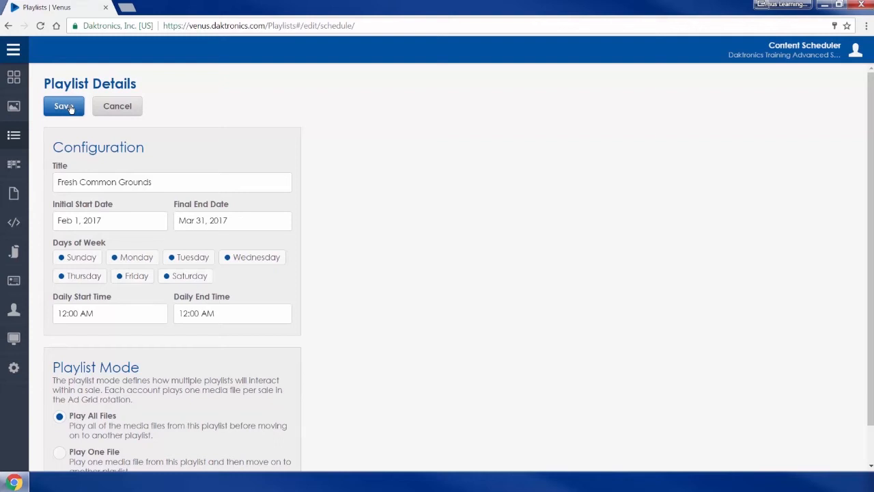
left_click(69, 107)
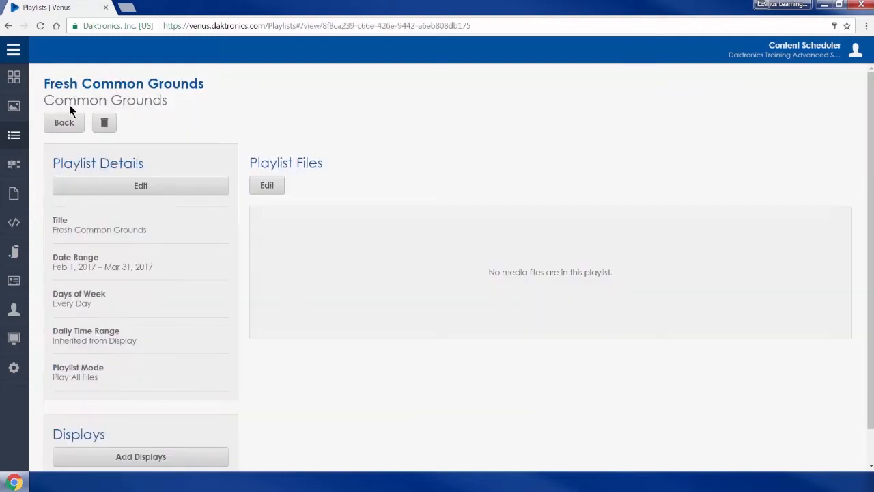
Add 240x888 Common Grounds.jpg from the Media Library to the playlist files and save.
left_click(266, 187)
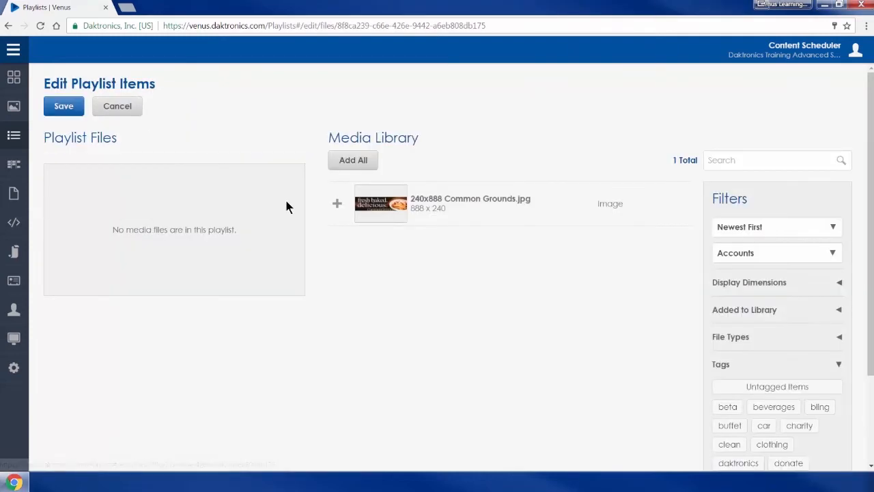
left_click(338, 204)
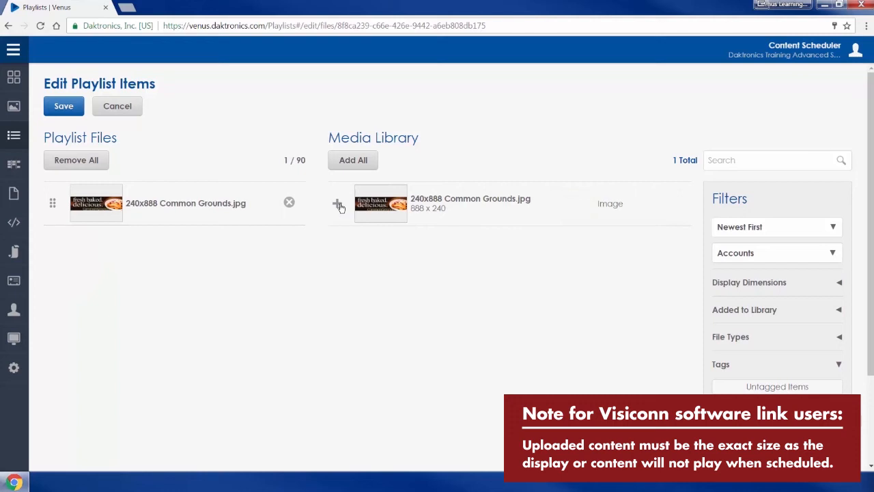
left_click(73, 113)
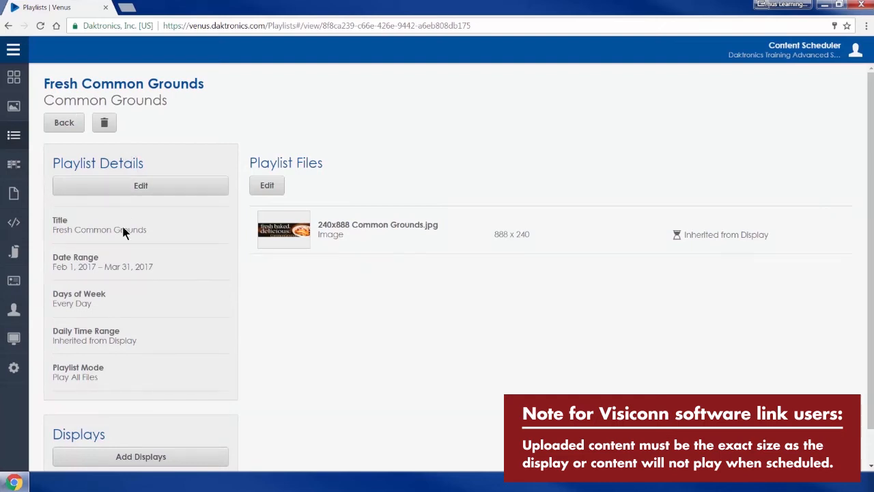
Add Software Training Display - Billboard 1 - Beta as the playlist's display and save.
left_click(101, 466)
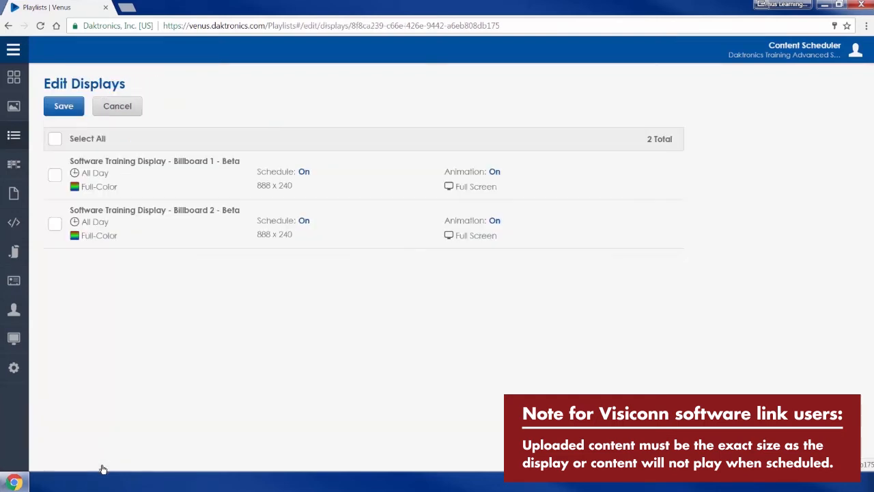
left_click(53, 175)
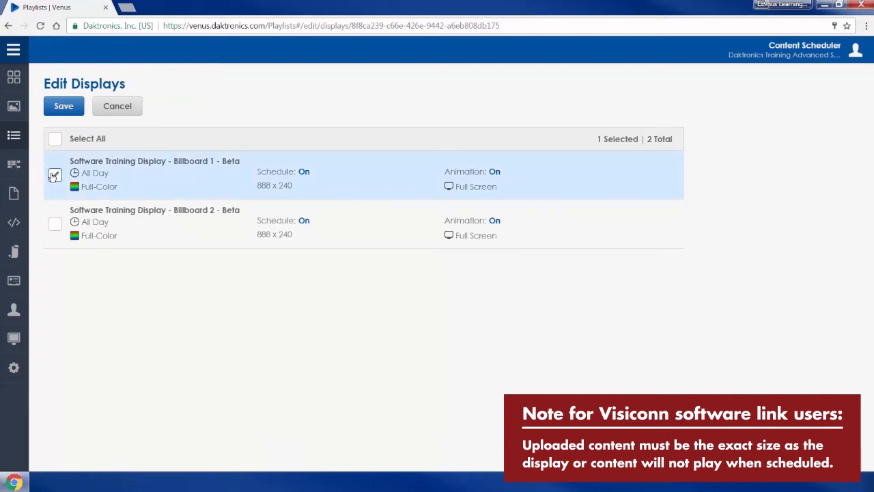
left_click(64, 107)
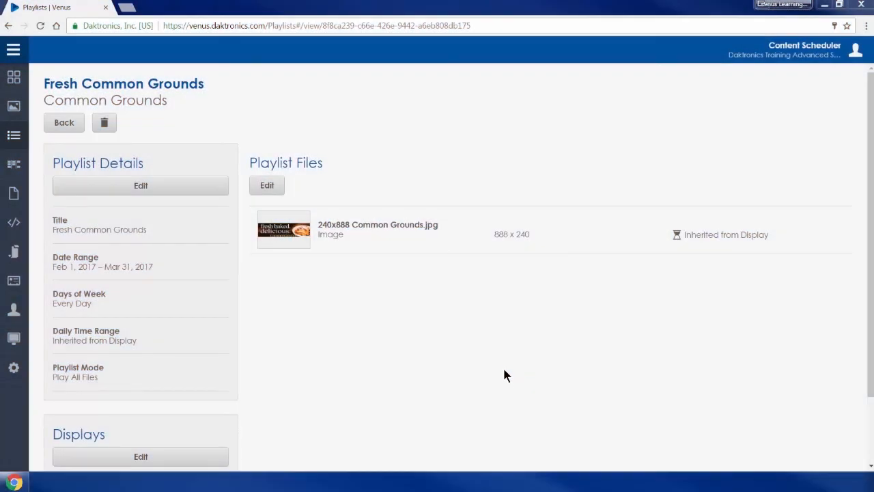
Open the About page from the user account panel.
left_click(821, 54)
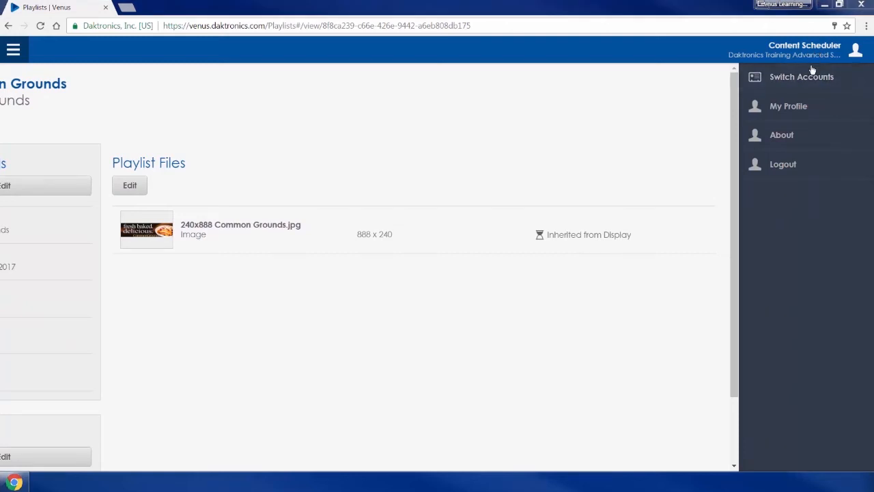
left_click(797, 149)
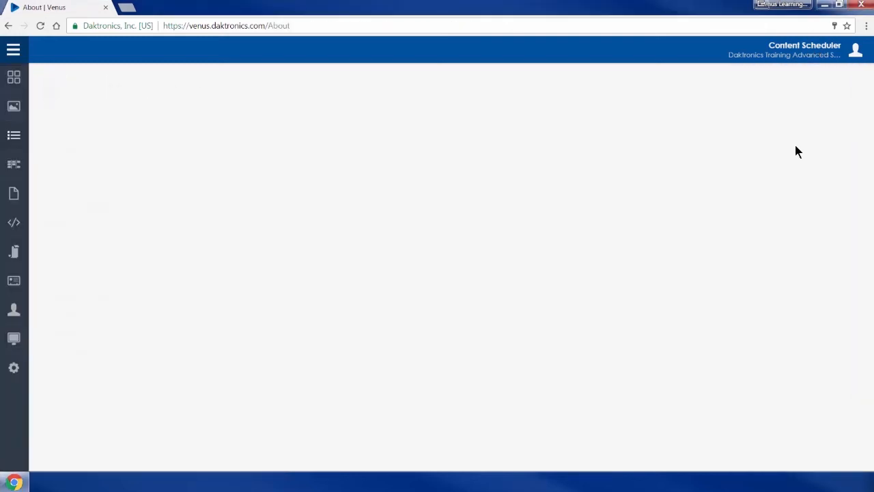